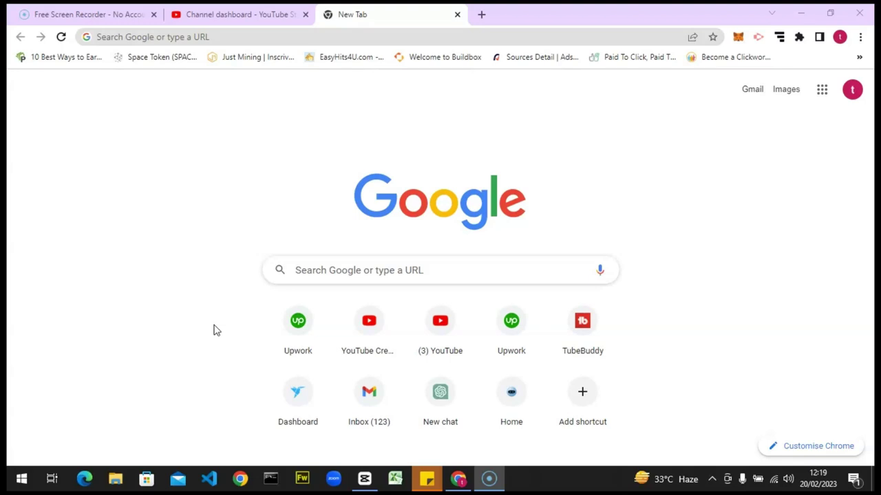
Step: Open TubeBuddy's Keyword Explorer from the YouTube Studio channel dashboard
click(167, 241)
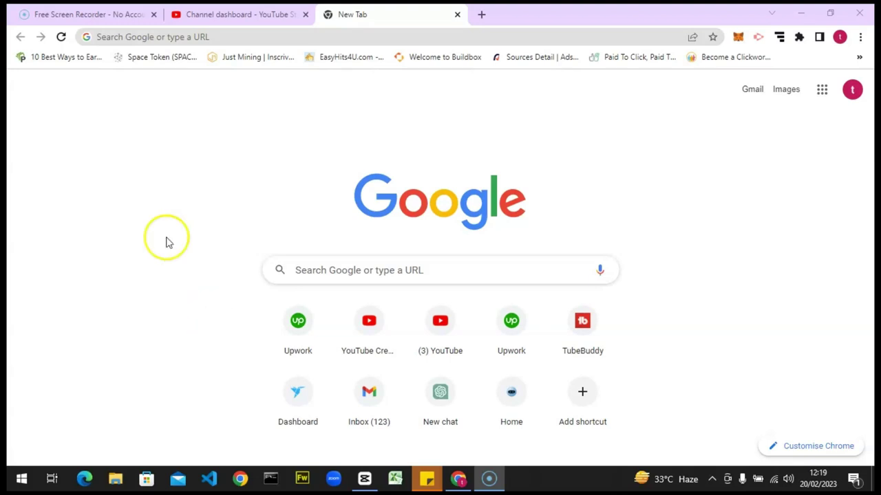
click(152, 12)
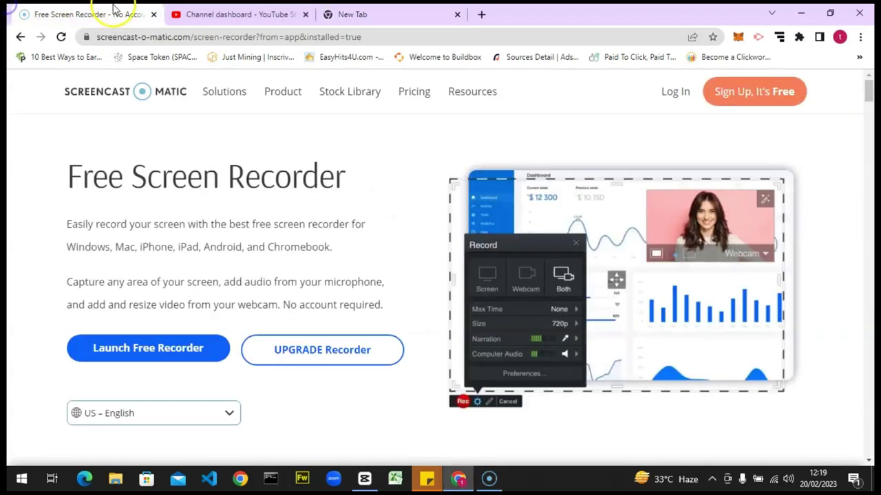
click(187, 13)
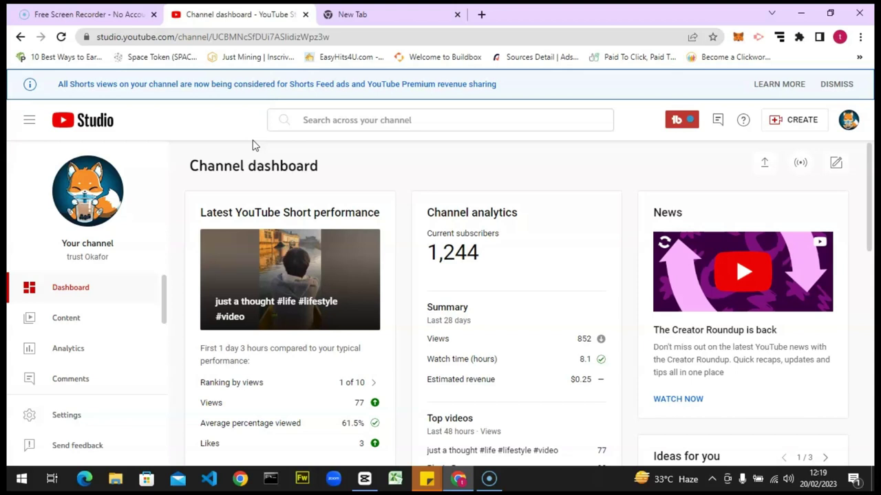
click(677, 122)
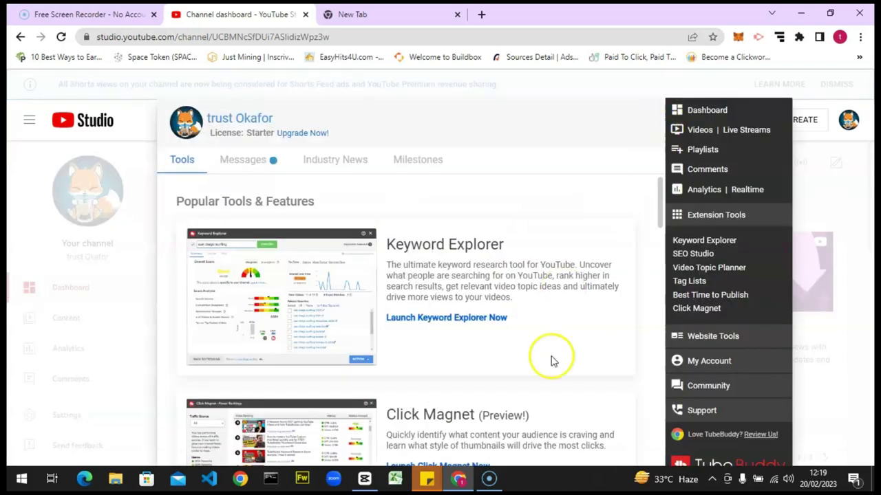
click(705, 242)
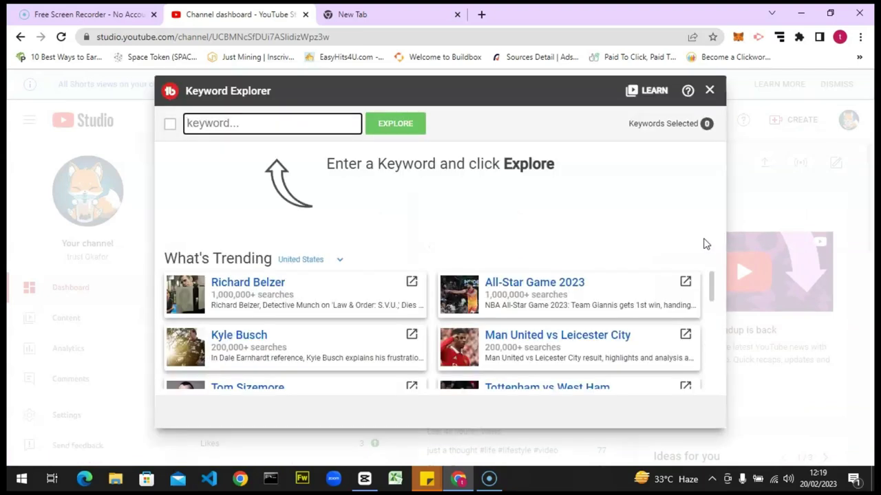
Step: Explore the keyword "play to earn" and read the explanation of its unweighted competition score
click(248, 124)
text(play)
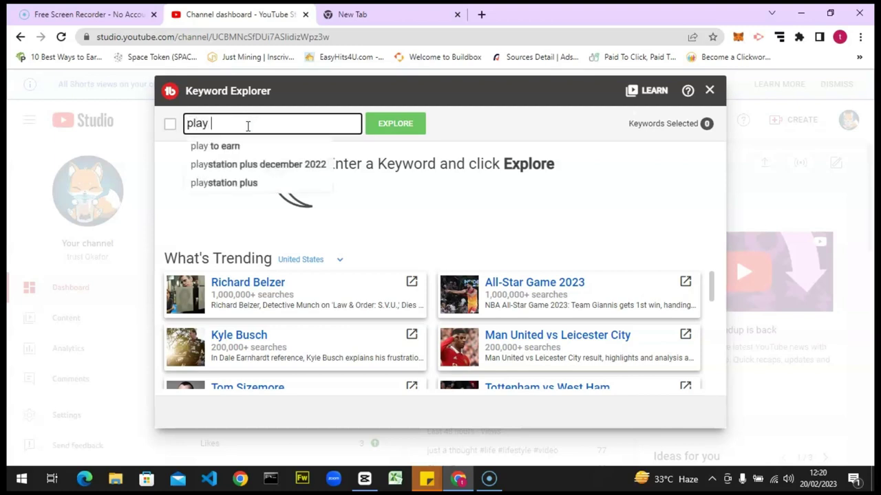
text( to )
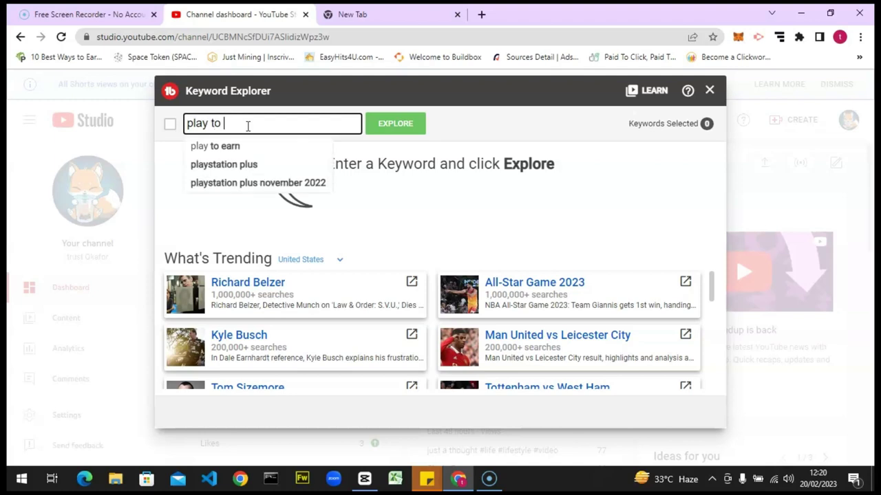
text(earc)
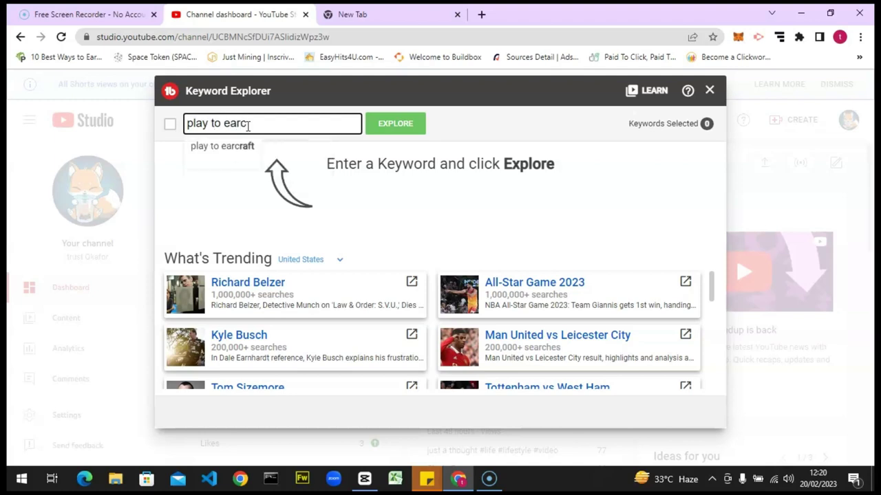
text(n)
key(Return)
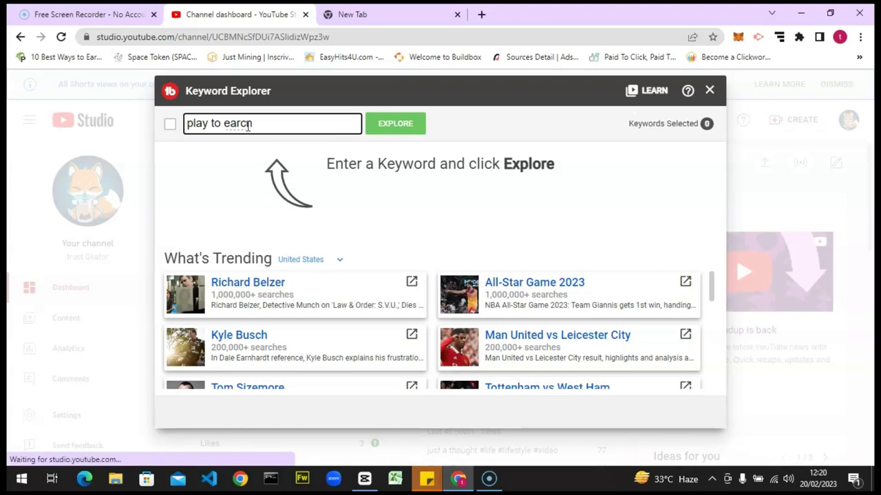
click(249, 124)
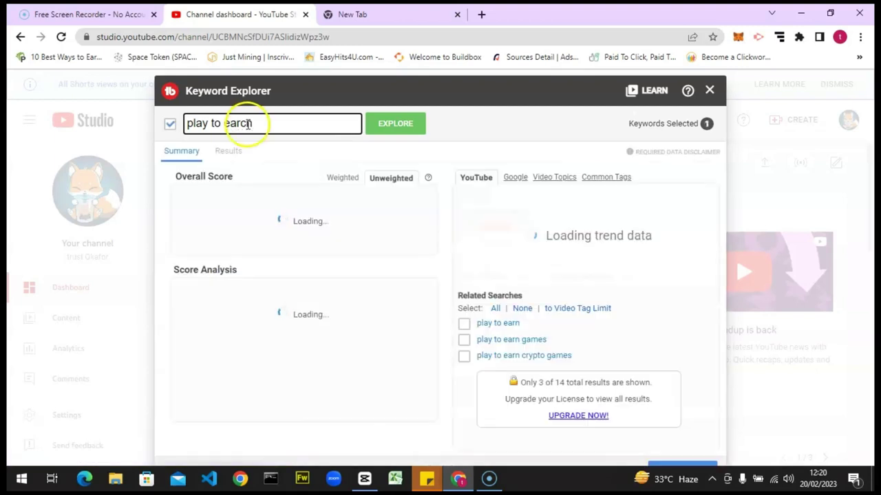
key(BackSpace)
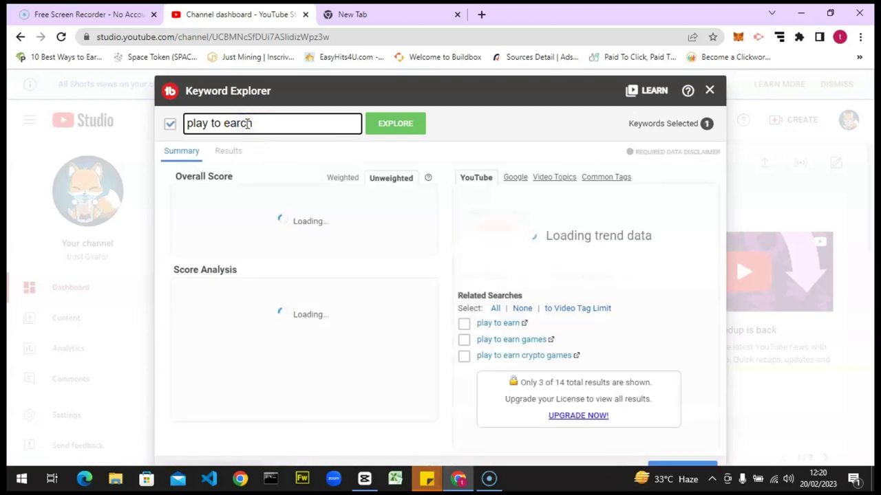
key(Left)
click(384, 126)
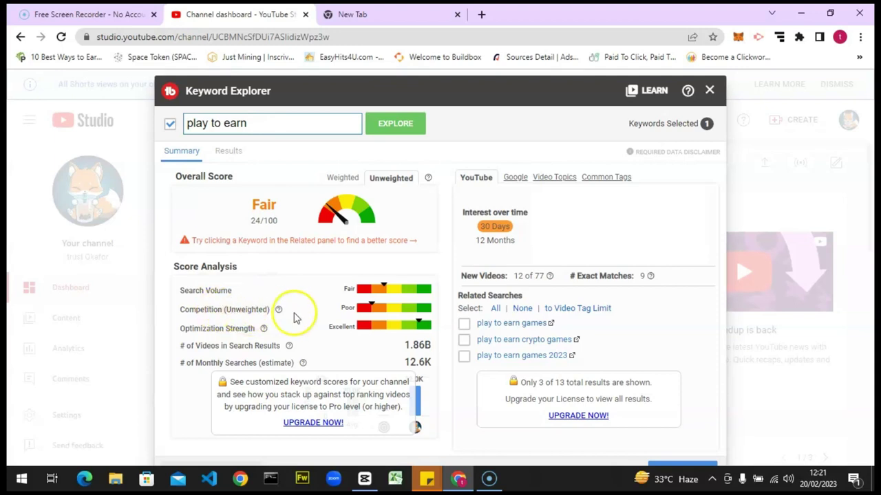
mouse_move(279, 310)
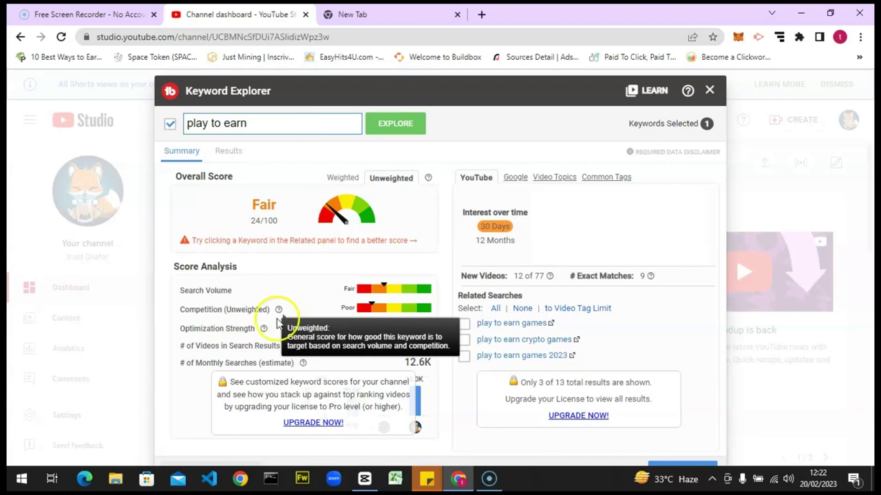
mouse_move(264, 331)
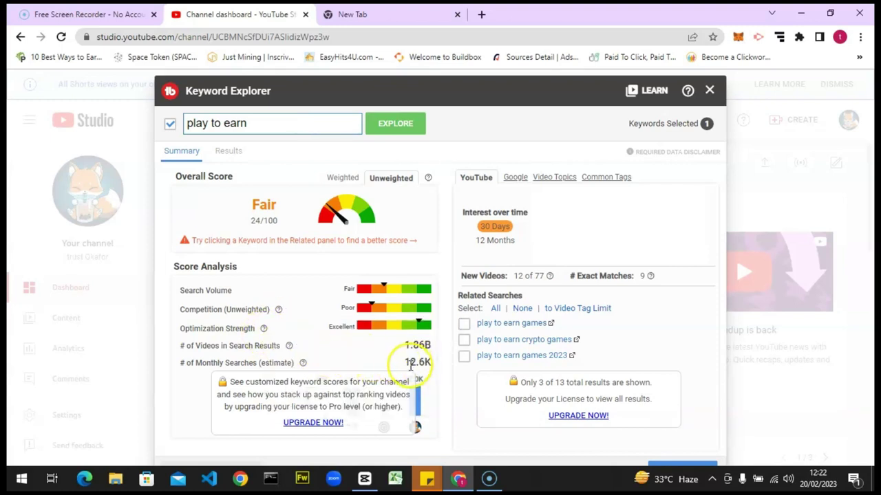
Step: Replace the keyword with the suggested term "cryptocurrency" and explore it
click(254, 128)
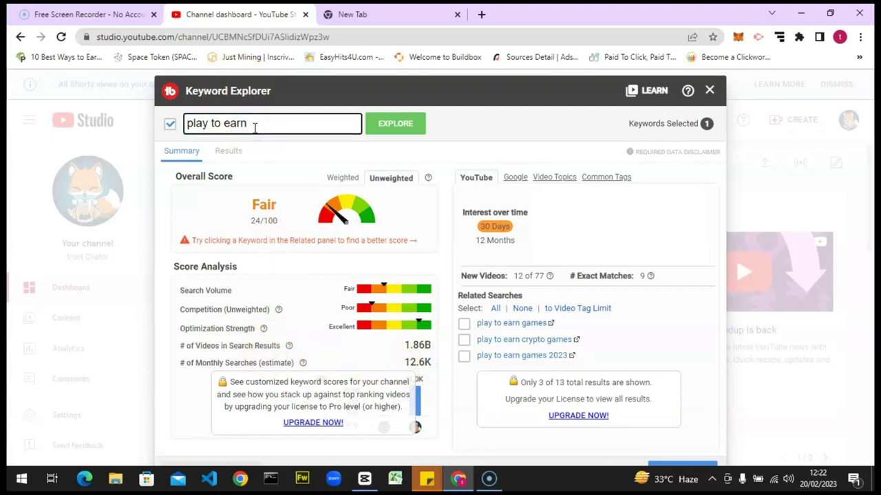
key(ctrl+a)
text(c)
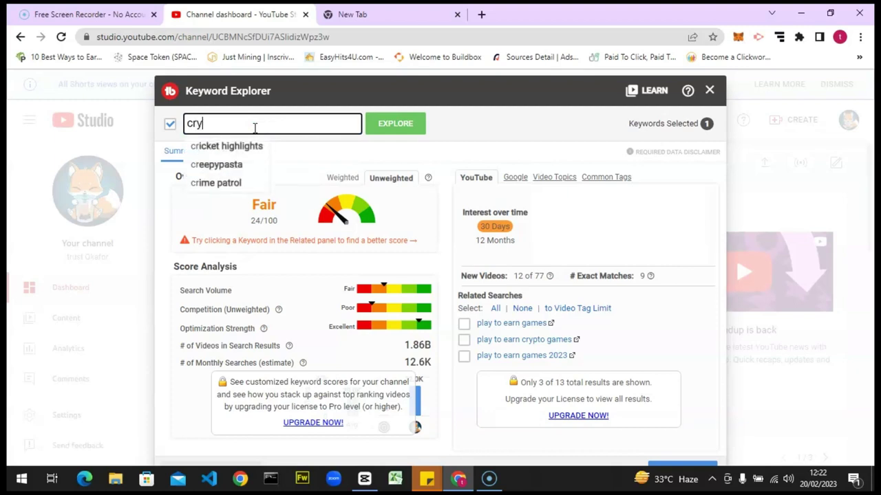
text(rypto)
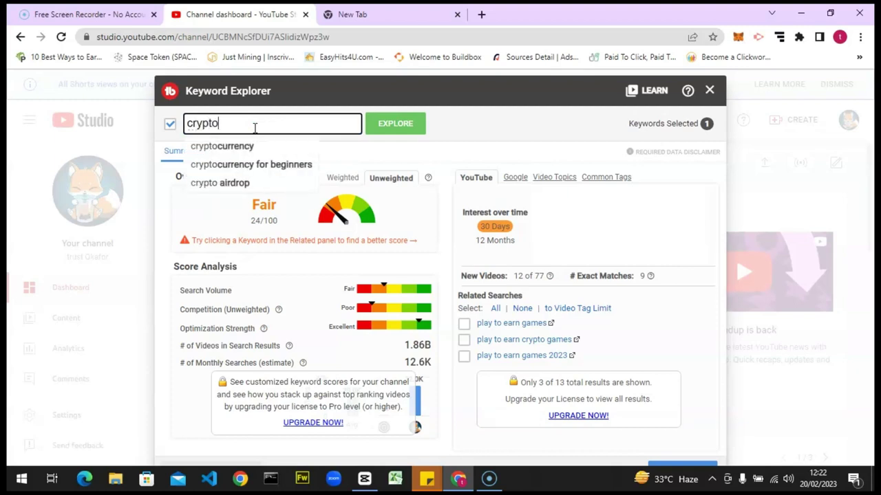
click(243, 146)
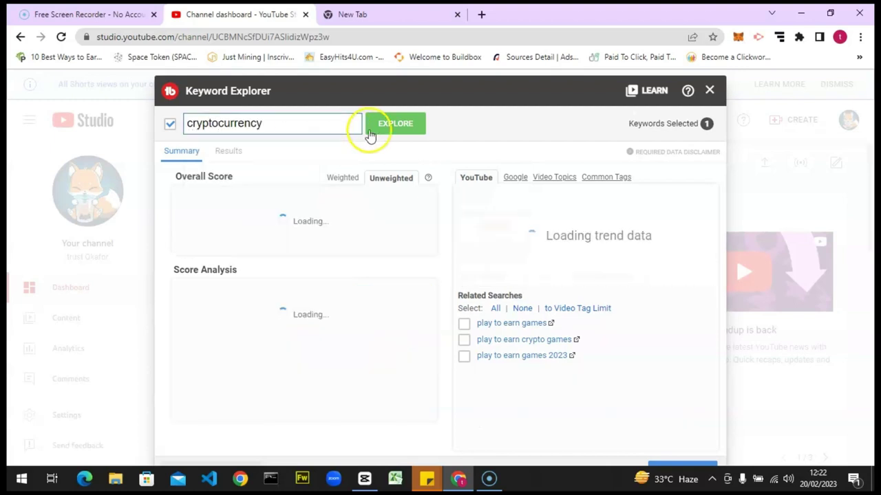
click(396, 133)
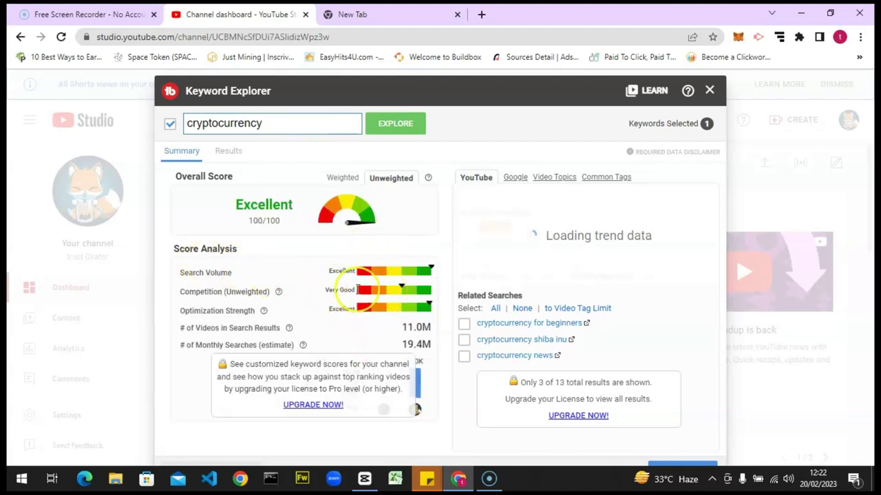
Step: Check the number of videos in search results for cryptocurrency and choose to wait for the unresponsive pages
triple_click(405, 327)
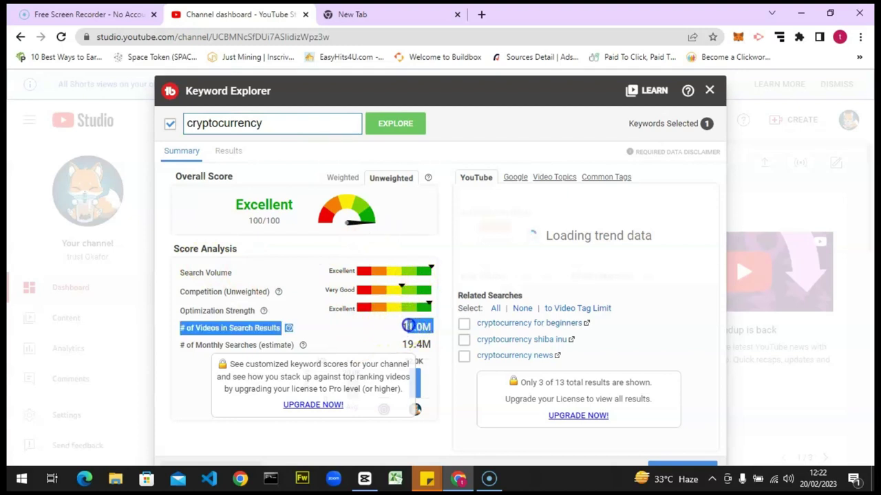
click(400, 327)
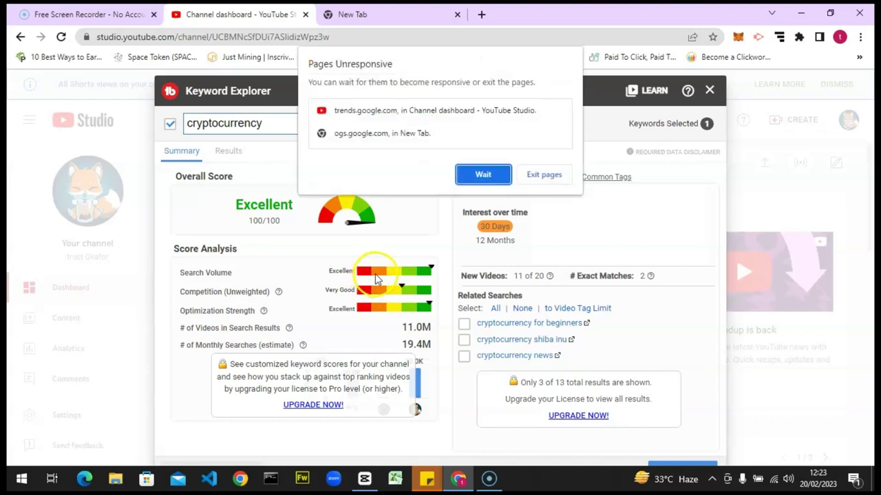
click(481, 183)
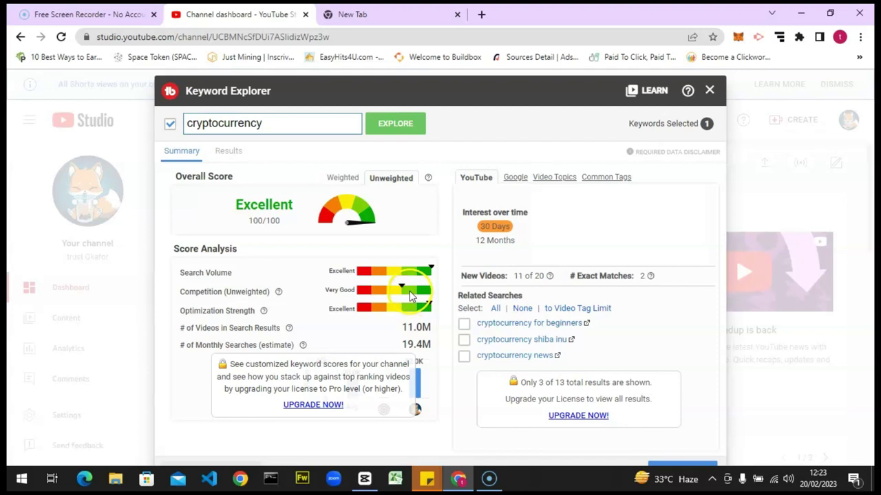
Step: Explore the suggested keyword "play to earn crypto games" and check its overall score and monthly search estimate
click(282, 132)
key(ctrl+a)
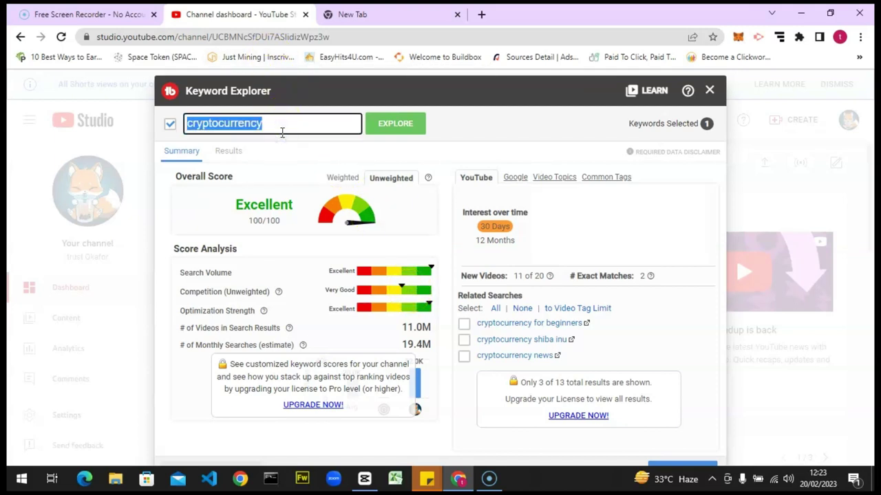
text(pl)
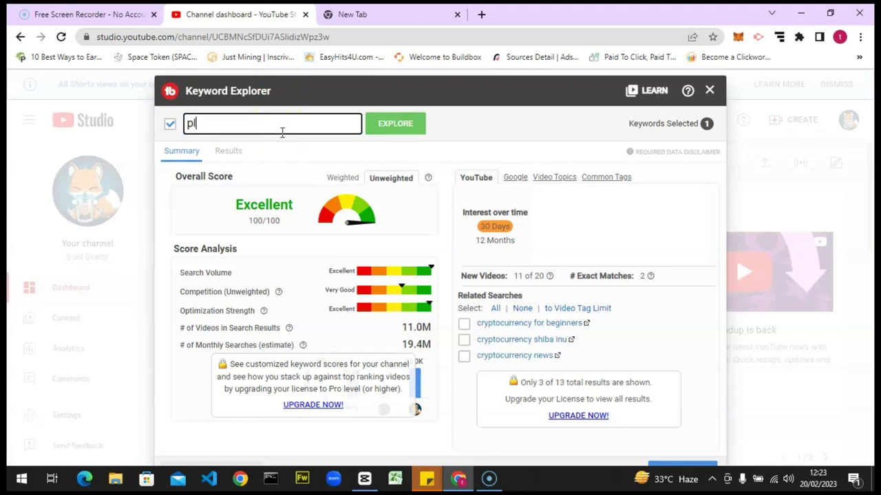
text(ay to ear)
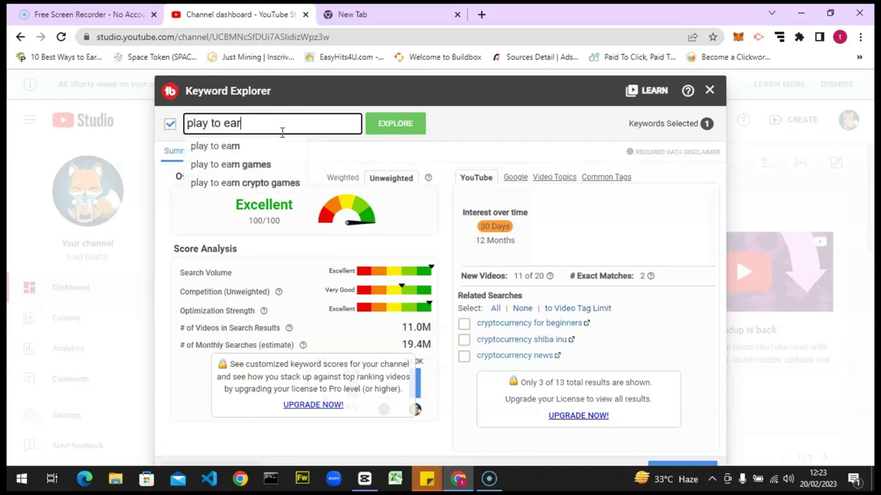
text(n crpto)
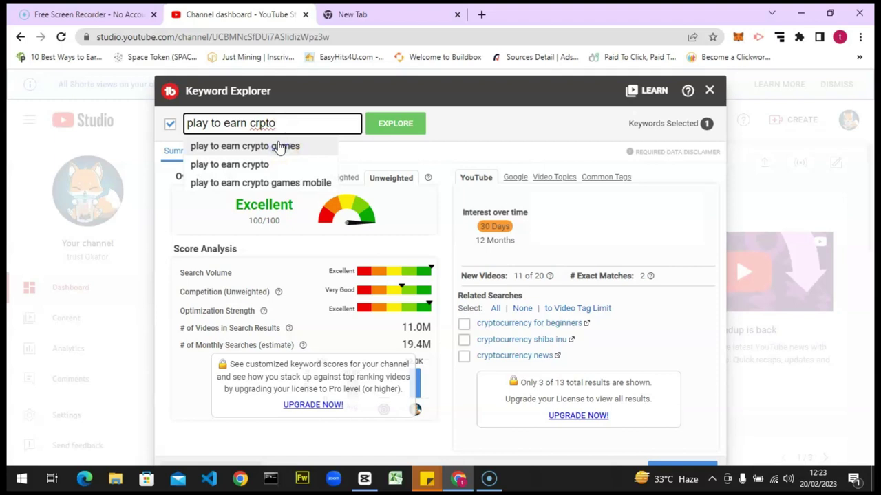
click(278, 146)
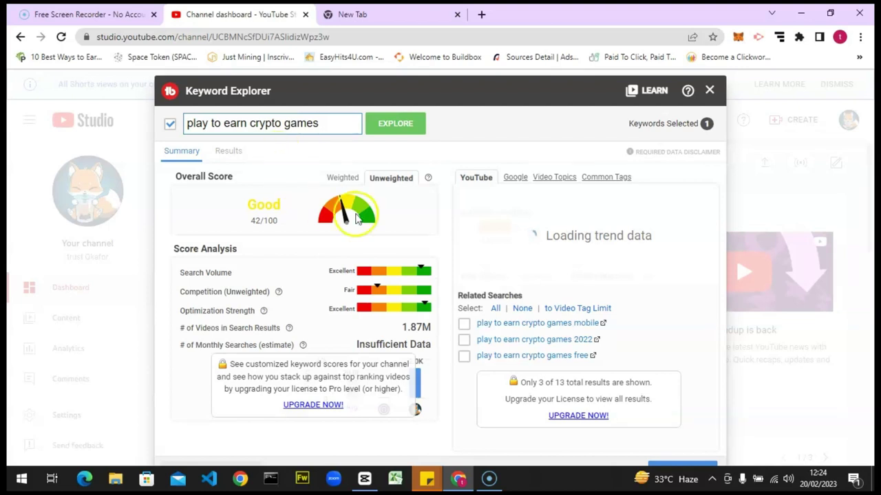
click(337, 231)
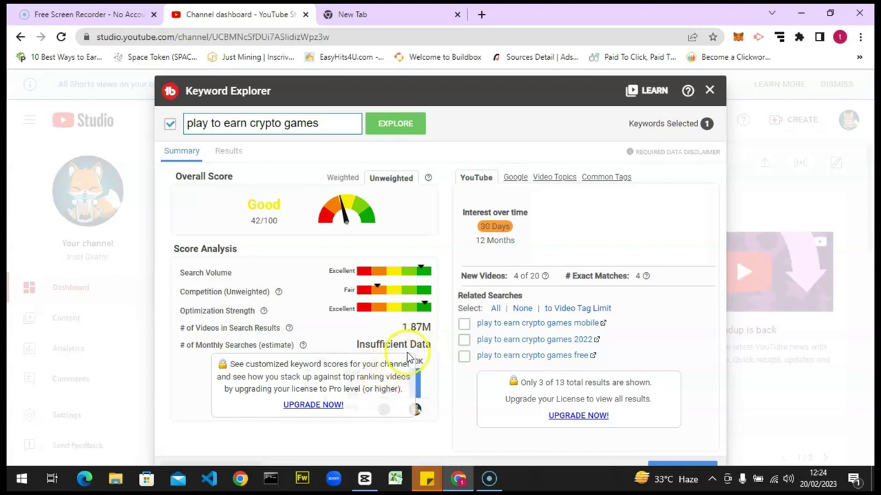
drag(437, 348, 365, 344)
click(351, 339)
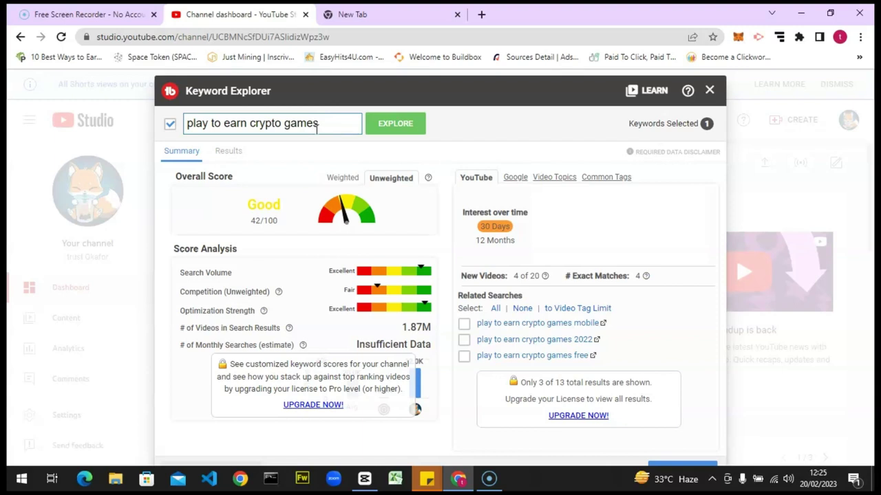
Step: View the top-ranking search results for "play to earn crypto games", focusing on the first video
click(227, 157)
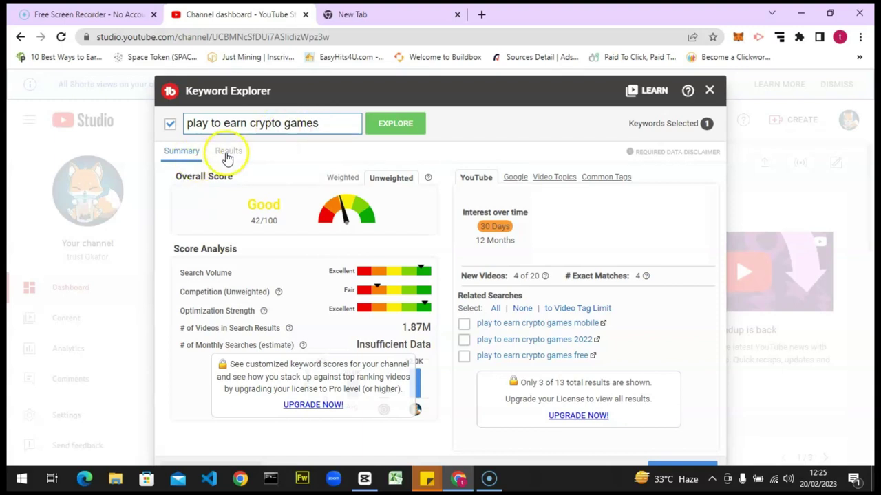
click(227, 157)
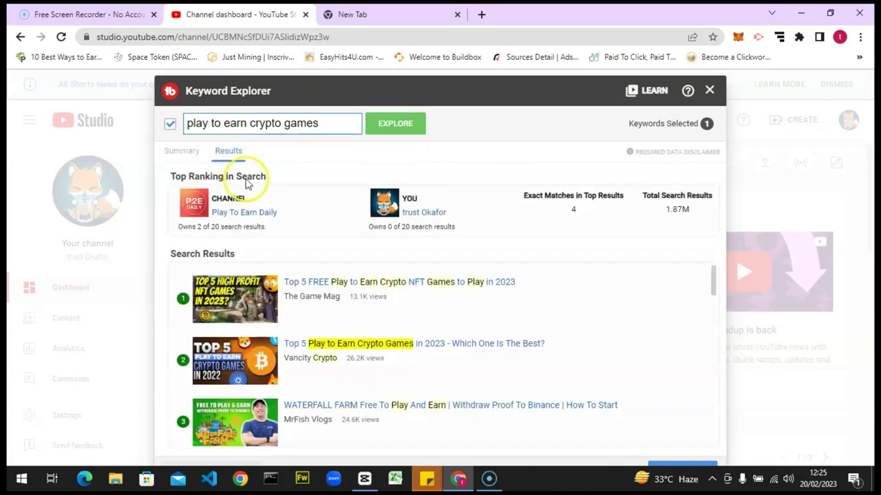
click(384, 285)
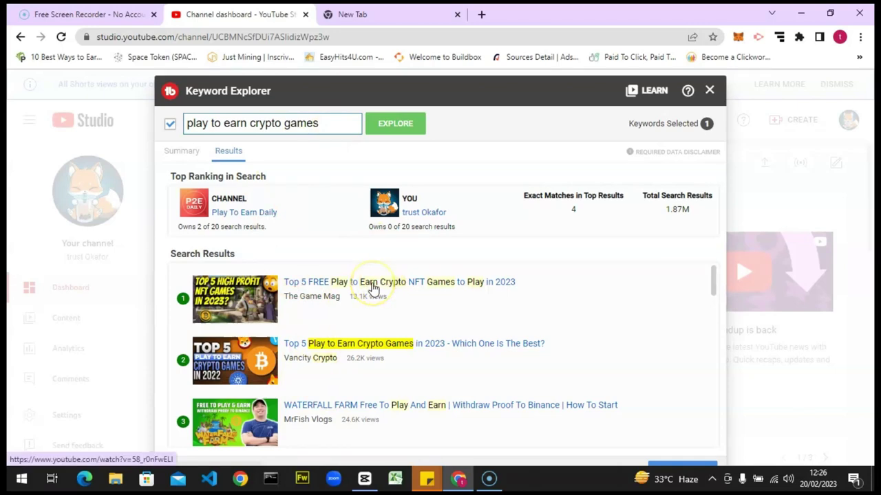
Step: Return to the keyword summary and compare its YouTube, Google, Video Topics and Common Tags suggestions
click(175, 153)
click(521, 182)
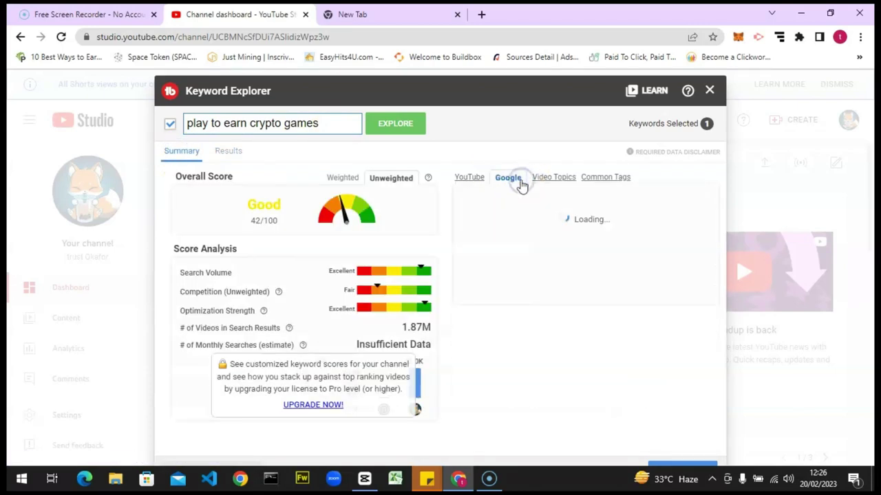
click(472, 178)
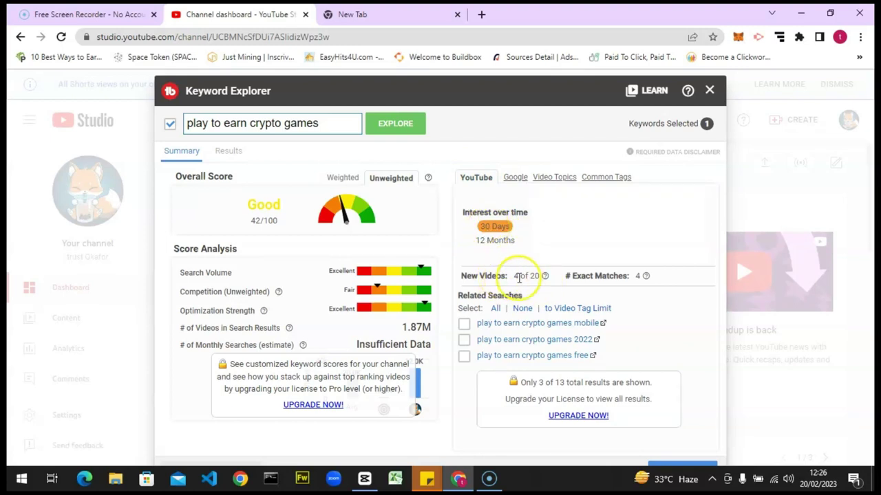
click(506, 177)
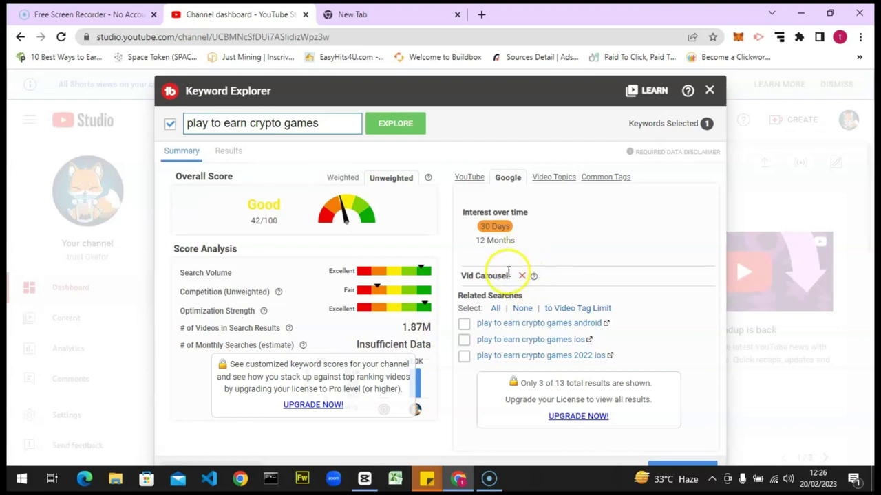
click(548, 177)
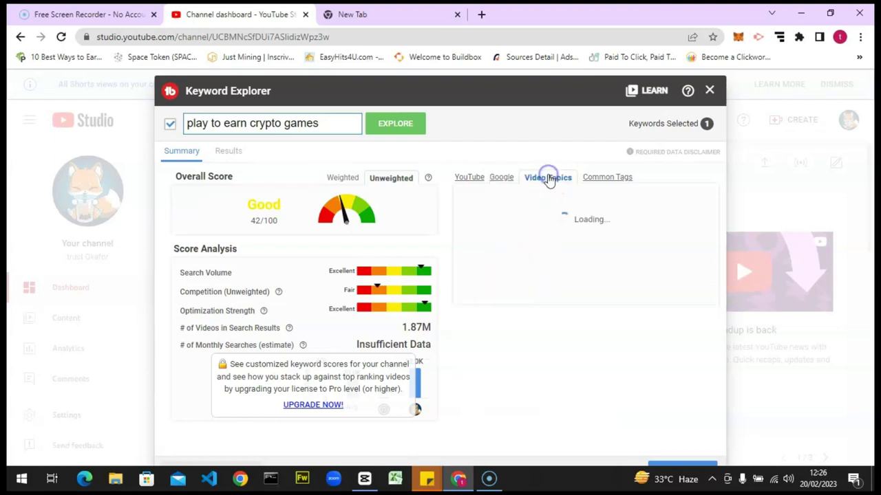
click(598, 177)
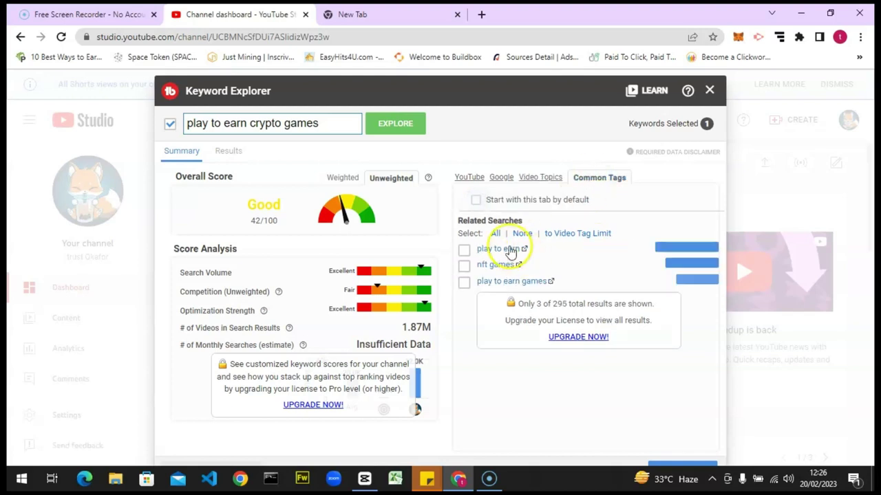